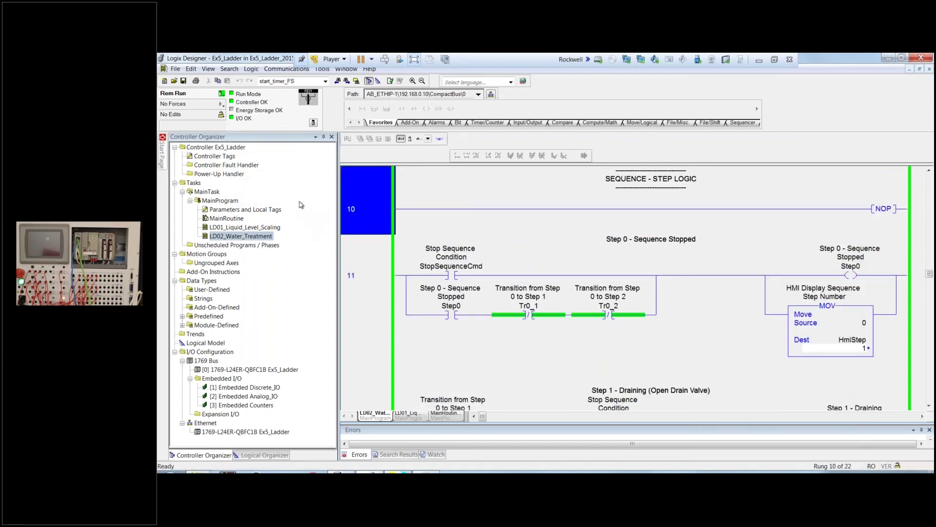
Step: Go Offline from the Rem Run controller menu, then select the LD01_Liquid_Level_Scaling routine
{"action": "left_click", "coordinate": [222, 93]}
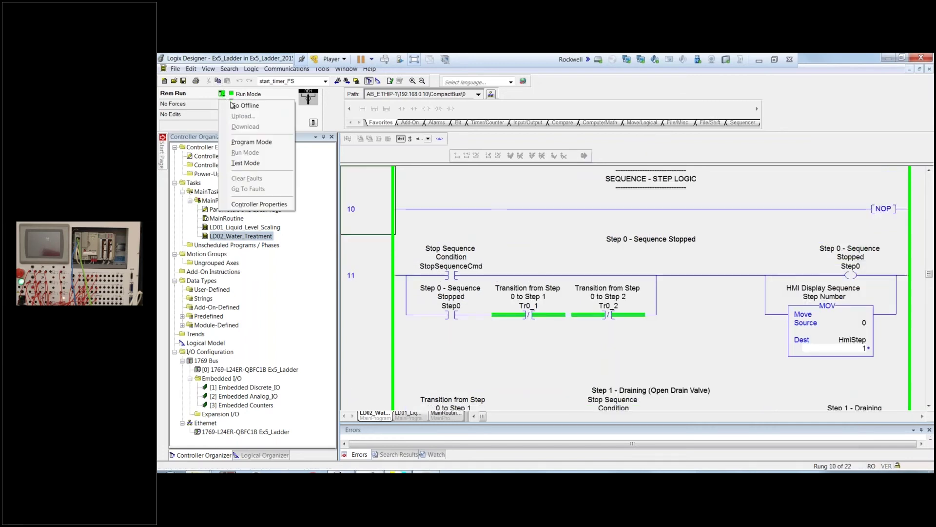
{"action": "left_click", "coordinate": [234, 106]}
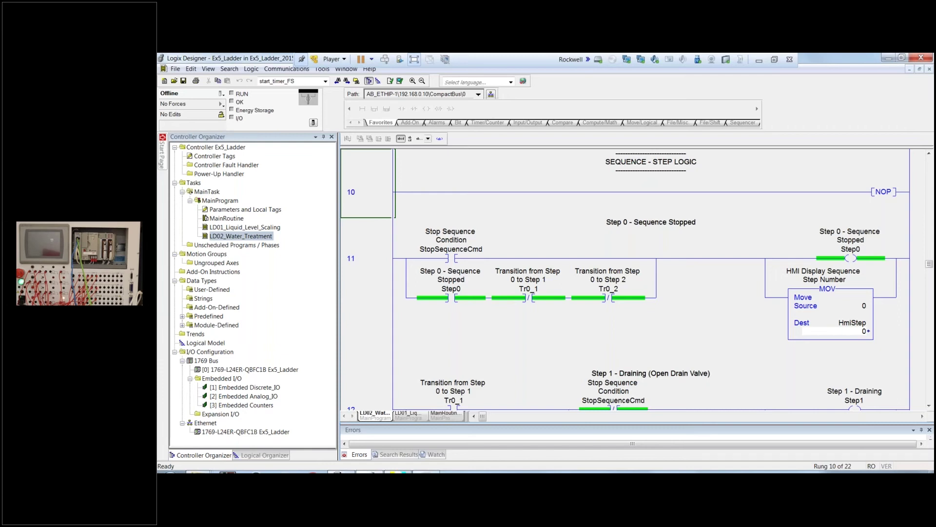
{"action": "left_click", "coordinate": [249, 229]}
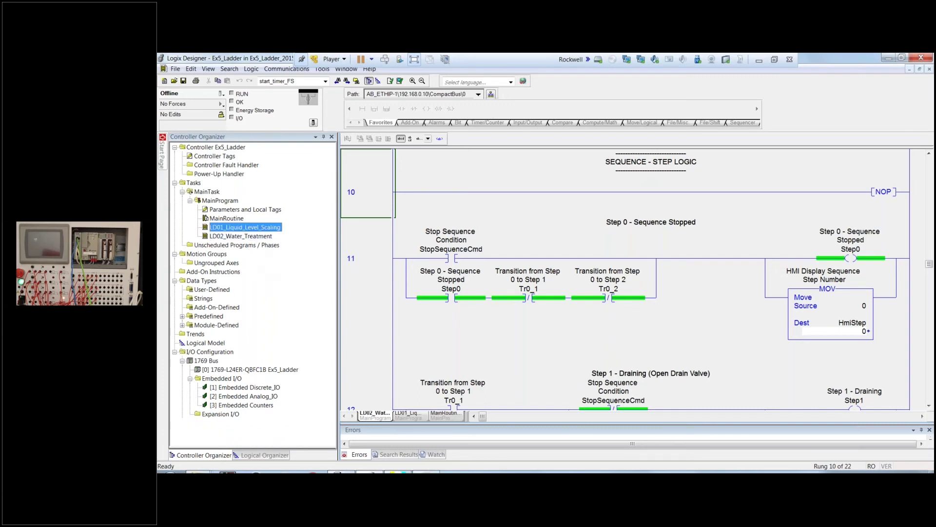
{"action": "double_click", "coordinate": [248, 228]}
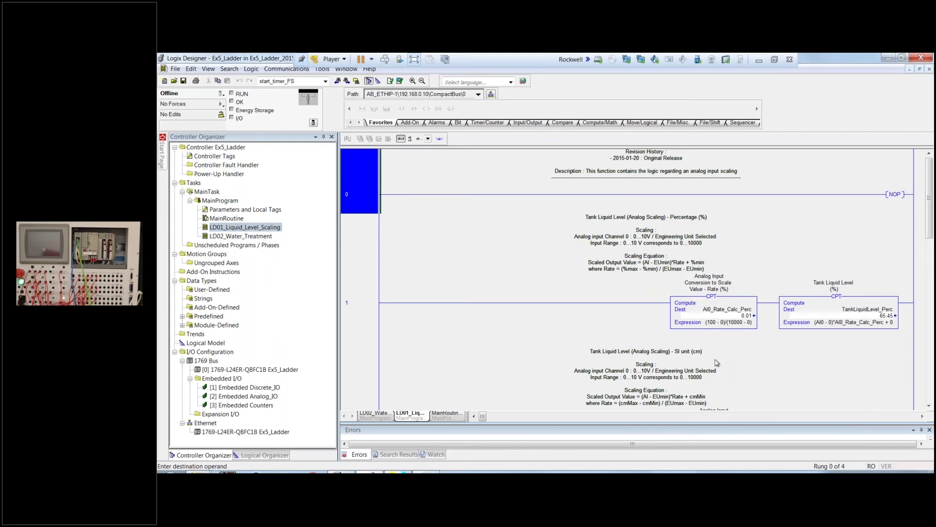
{"action": "scroll", "coordinate": [537, 248], "scroll_direction": "down", "scroll_amount": 5}
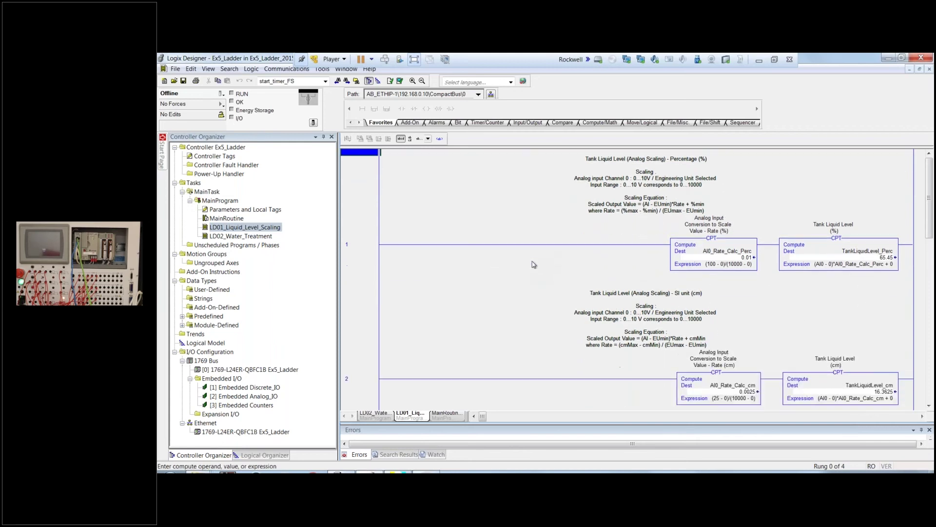
{"action": "scroll", "coordinate": [534, 264], "scroll_direction": "down", "scroll_amount": 5}
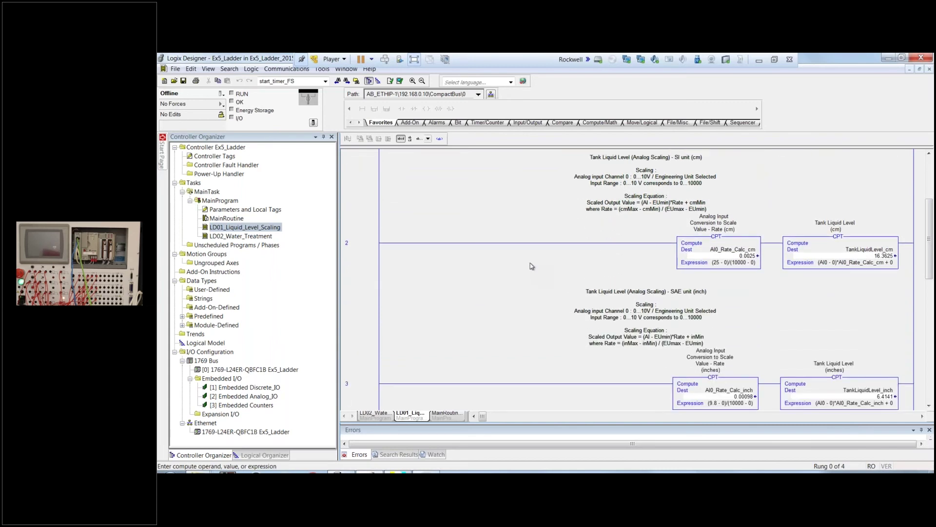
{"action": "scroll", "coordinate": [531, 266], "scroll_direction": "down", "scroll_amount": 3}
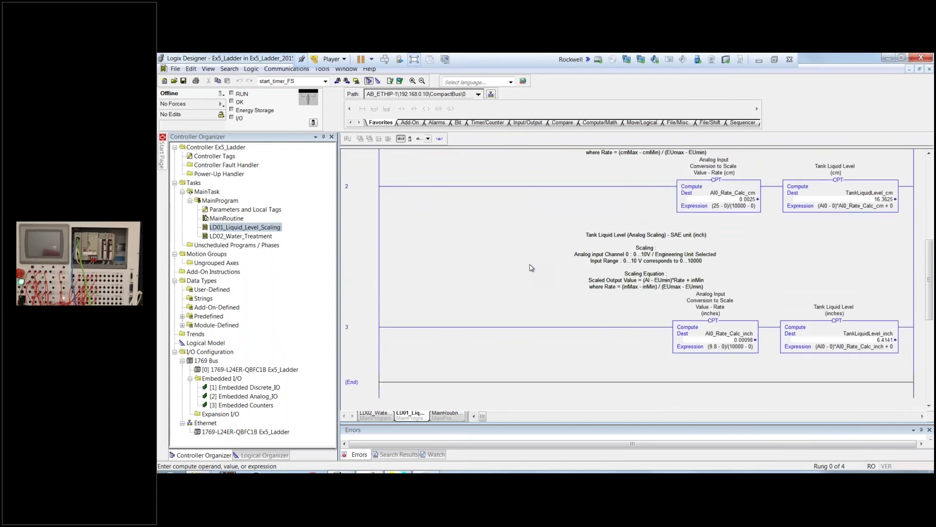
{"action": "scroll", "coordinate": [531, 267], "scroll_direction": "down", "scroll_amount": 1}
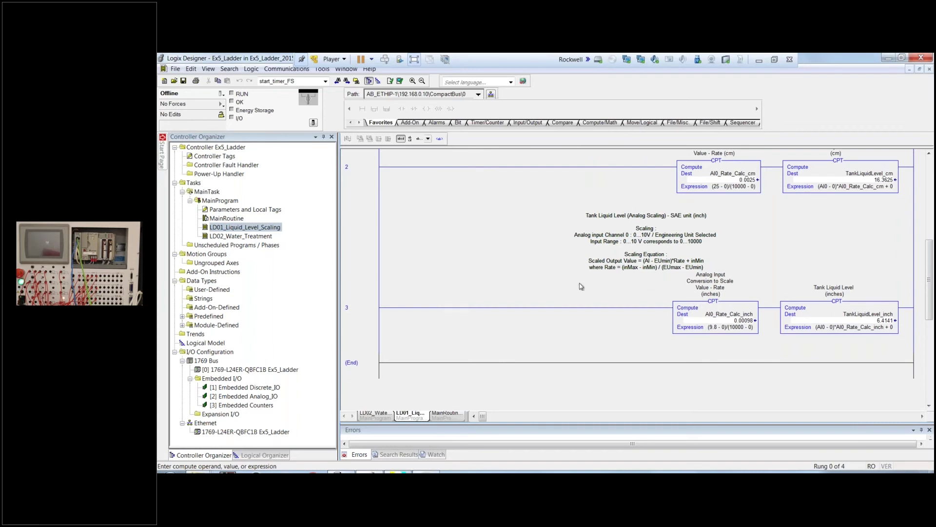
{"action": "double_click", "coordinate": [249, 237]}
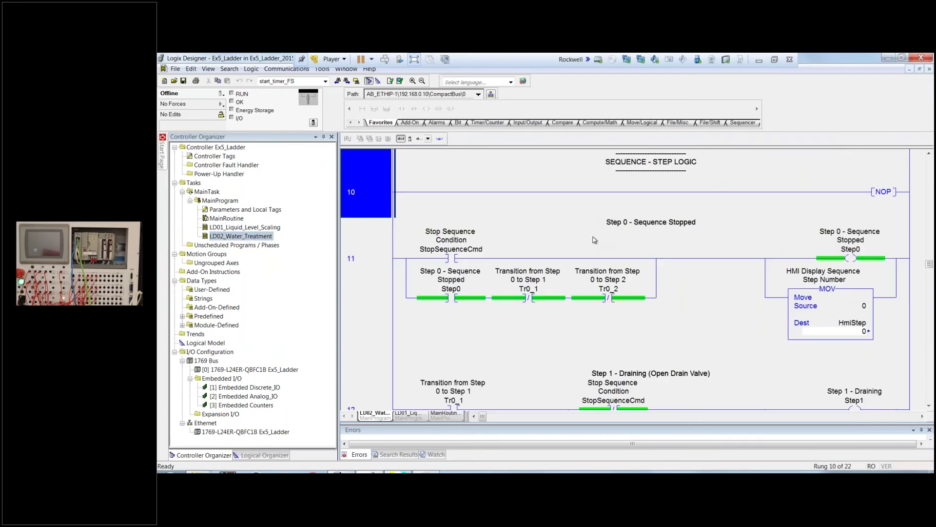
{"action": "scroll", "coordinate": [592, 236], "scroll_direction": "up", "scroll_amount": 5}
{"action": "scroll", "coordinate": [593, 236], "scroll_direction": "up", "scroll_amount": 5}
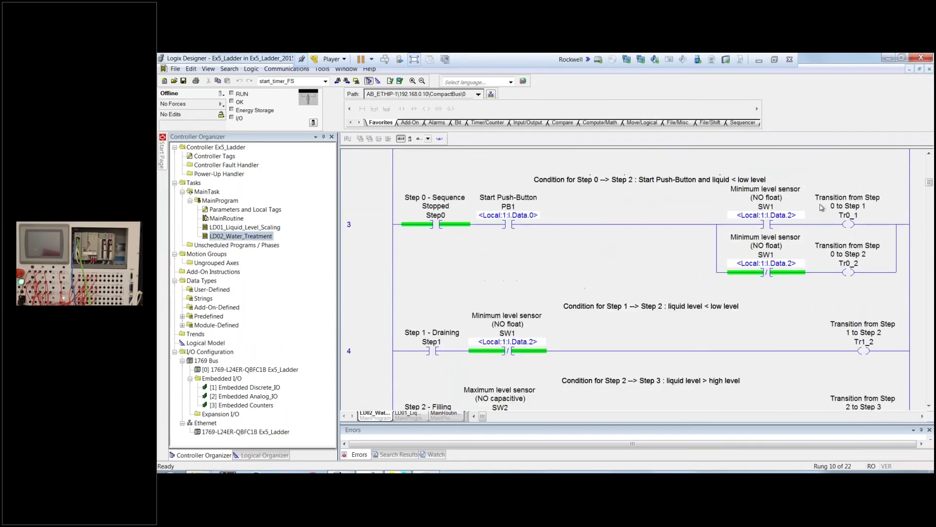
{"action": "left_click_drag", "start_coordinate": [929, 181], "coordinate": [931, 166]}
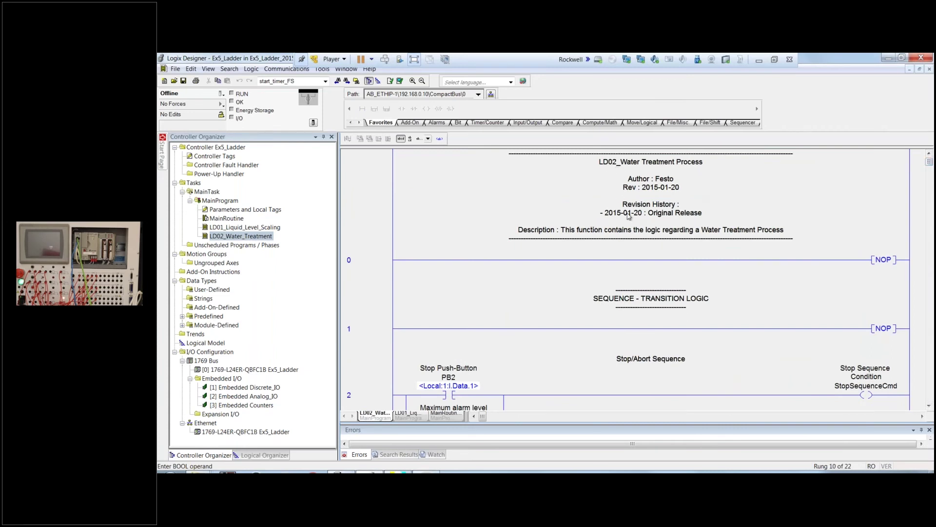
{"action": "scroll", "coordinate": [604, 244], "scroll_direction": "down", "scroll_amount": 3}
{"action": "scroll", "coordinate": [593, 269], "scroll_direction": "down", "scroll_amount": 1}
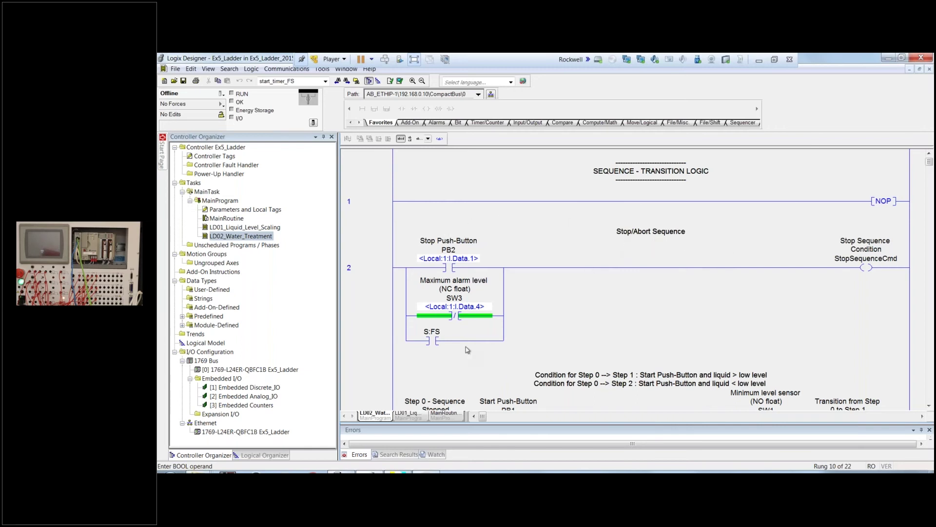
{"action": "scroll", "coordinate": [698, 291], "scroll_direction": "down", "scroll_amount": 3}
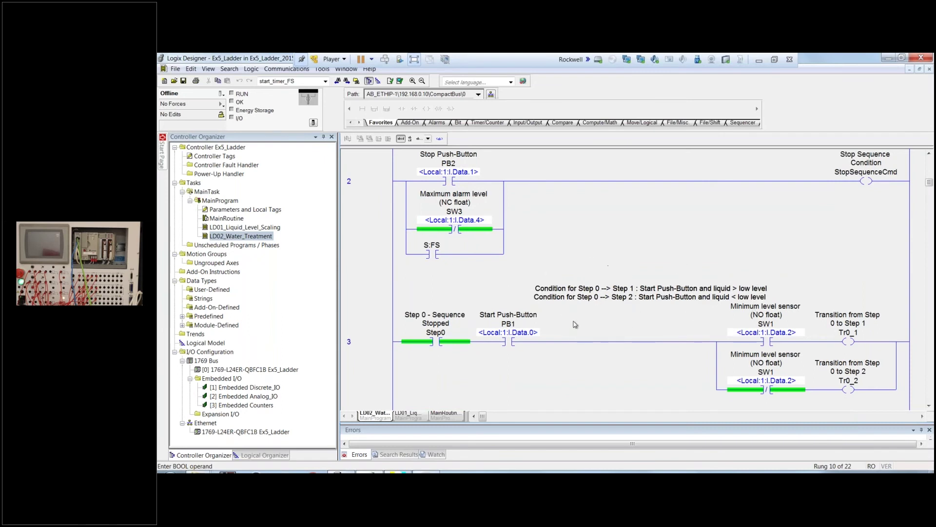
{"action": "scroll", "coordinate": [618, 329], "scroll_direction": "down", "scroll_amount": 2}
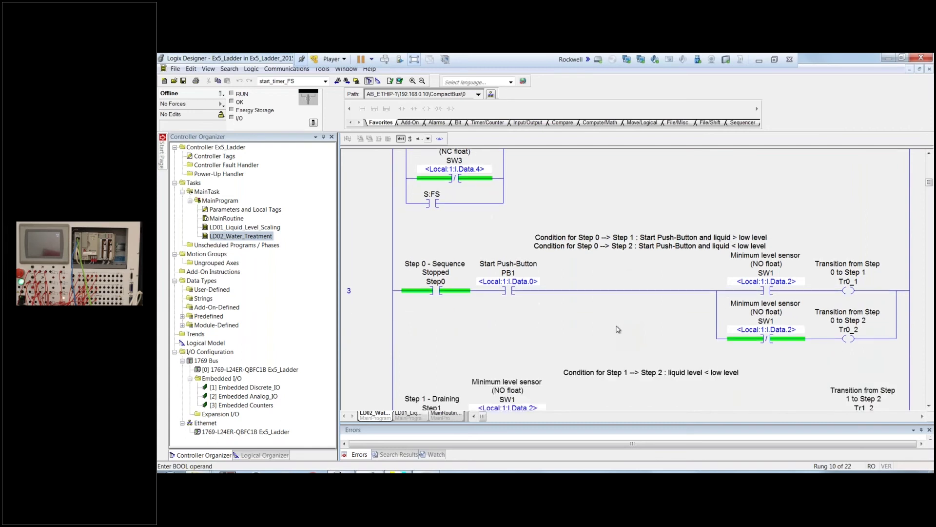
{"action": "scroll", "coordinate": [618, 330], "scroll_direction": "down", "scroll_amount": 2}
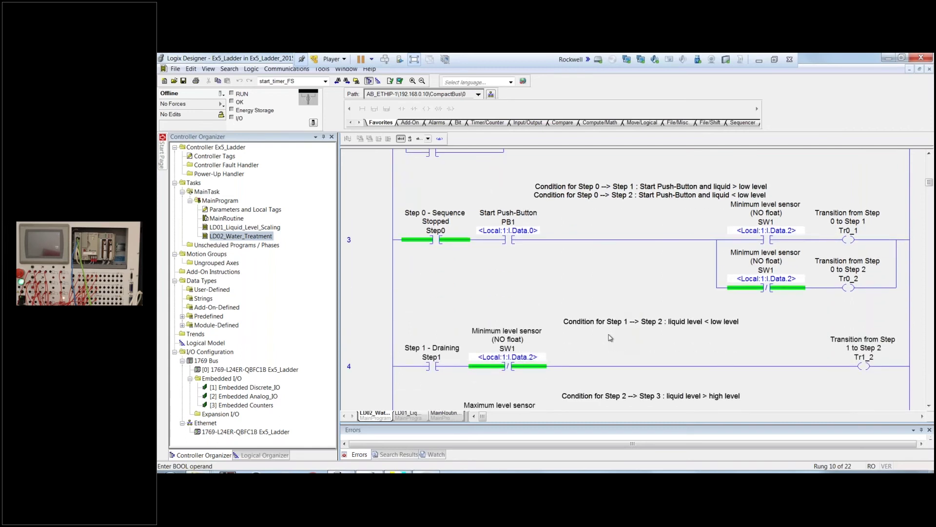
{"action": "scroll", "coordinate": [611, 338], "scroll_direction": "down", "scroll_amount": 1}
{"action": "scroll", "coordinate": [634, 355], "scroll_direction": "down", "scroll_amount": 1}
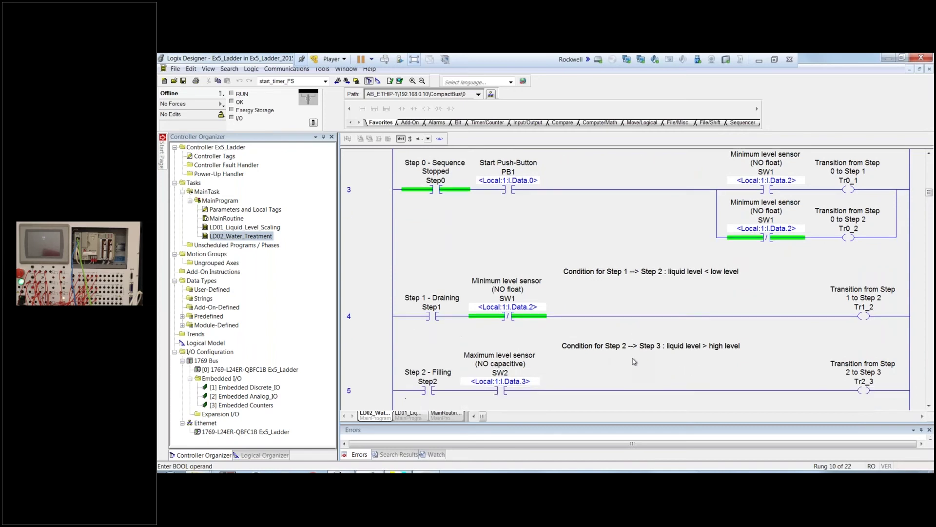
{"action": "scroll", "coordinate": [634, 361], "scroll_direction": "down", "scroll_amount": 1}
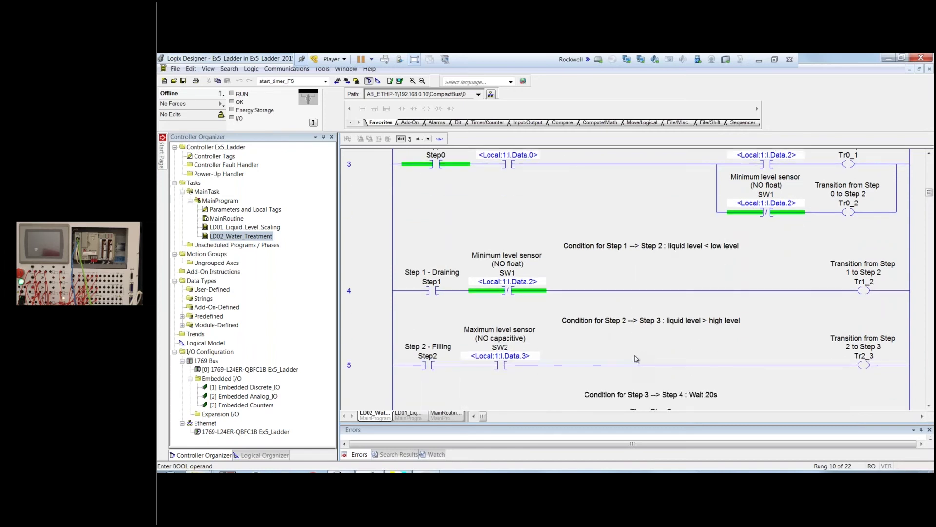
{"action": "scroll", "coordinate": [636, 359], "scroll_direction": "down", "scroll_amount": 1}
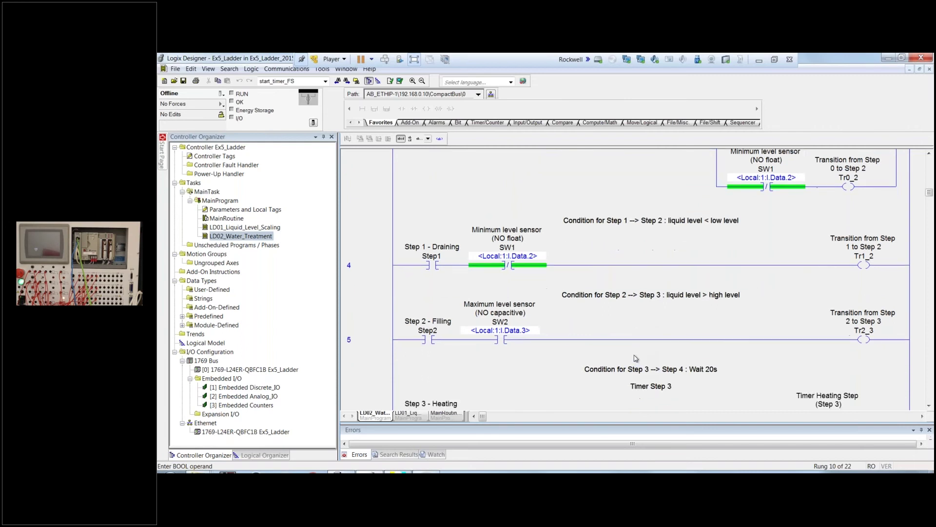
{"action": "scroll", "coordinate": [636, 359], "scroll_direction": "down", "scroll_amount": 3}
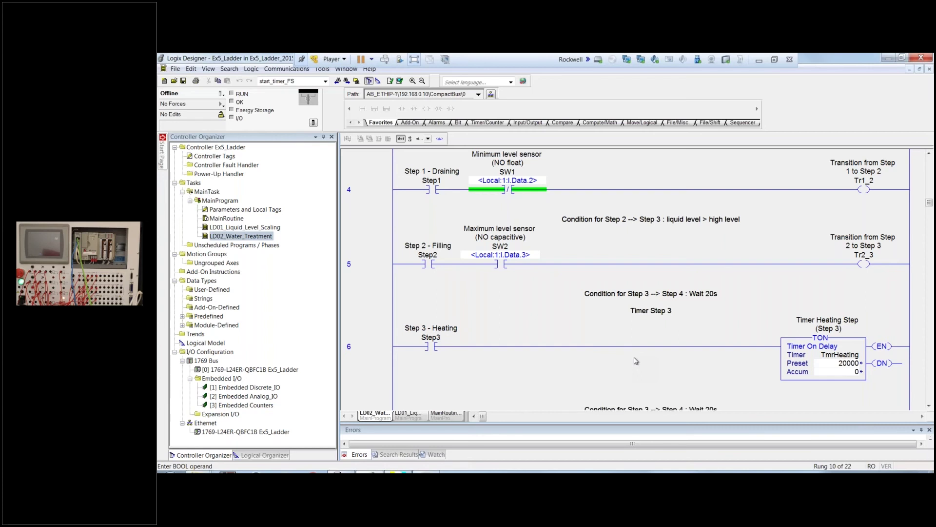
{"action": "scroll", "coordinate": [578, 315], "scroll_direction": "down", "scroll_amount": 1}
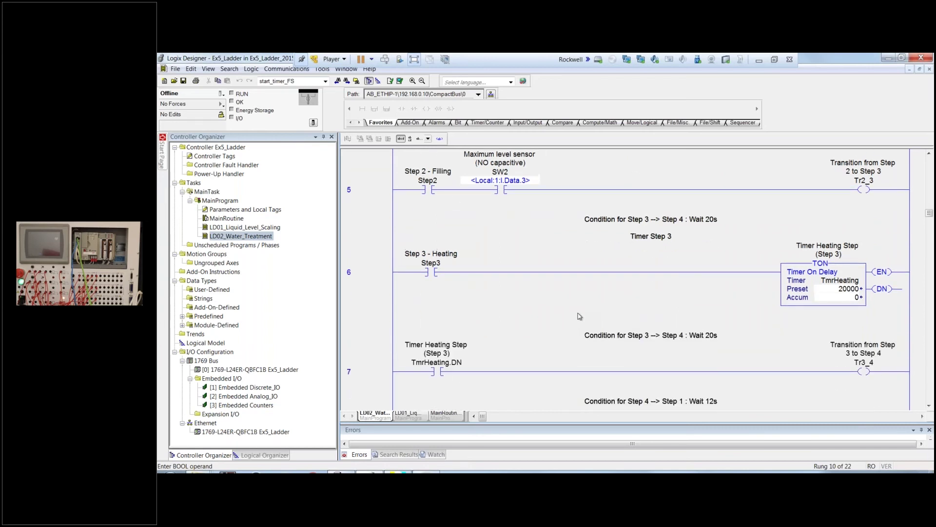
{"action": "scroll", "coordinate": [583, 317], "scroll_direction": "down", "scroll_amount": 3}
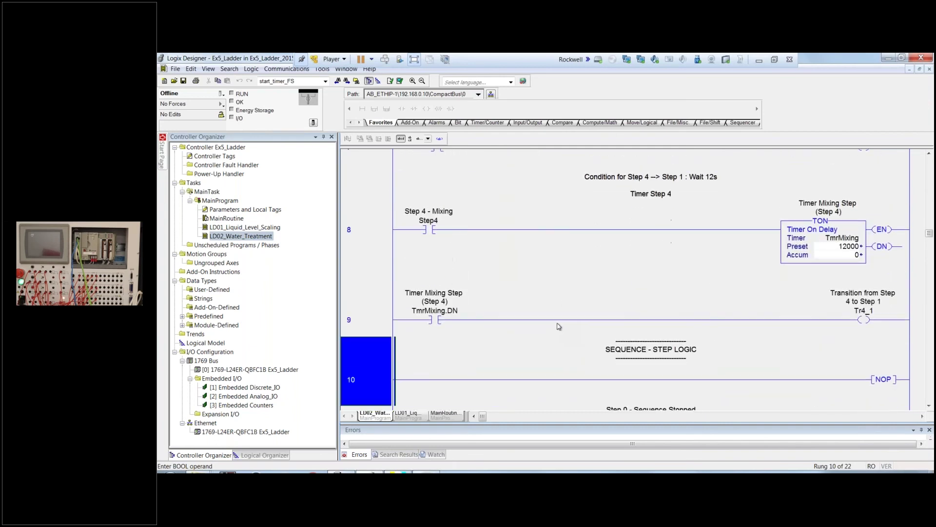
{"action": "scroll", "coordinate": [554, 323], "scroll_direction": "down", "scroll_amount": 5}
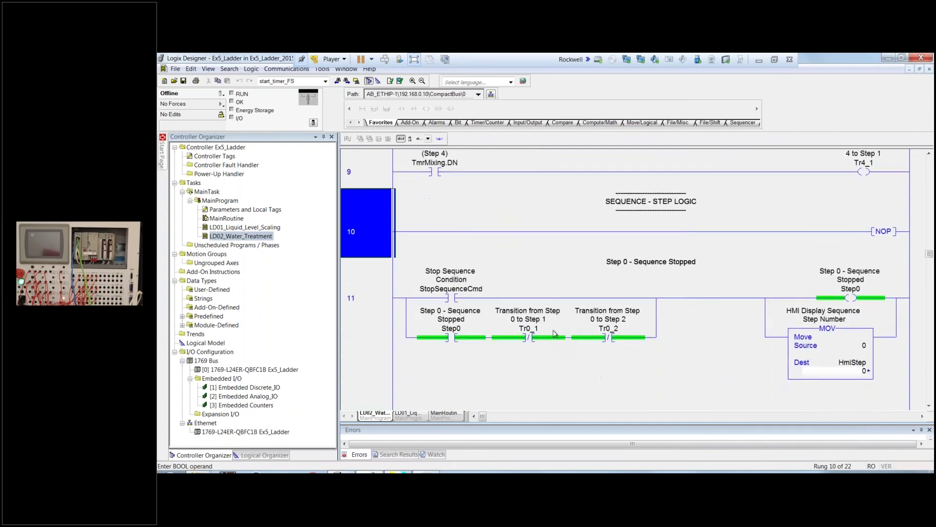
{"action": "scroll", "coordinate": [554, 336], "scroll_direction": "down", "scroll_amount": 3}
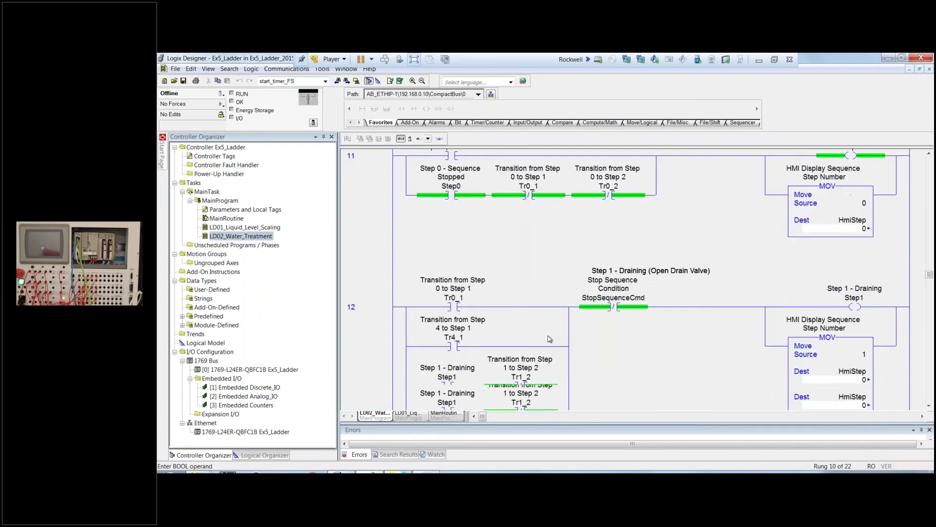
{"action": "scroll", "coordinate": [547, 338], "scroll_direction": "down", "scroll_amount": 3}
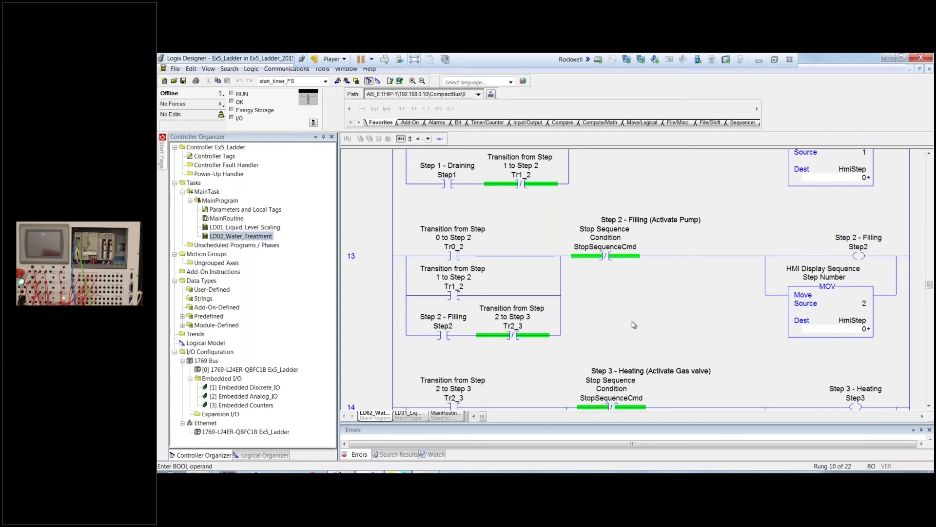
{"action": "scroll", "coordinate": [632, 322], "scroll_direction": "down", "scroll_amount": 3}
{"action": "scroll", "coordinate": [636, 338], "scroll_direction": "down", "scroll_amount": 3}
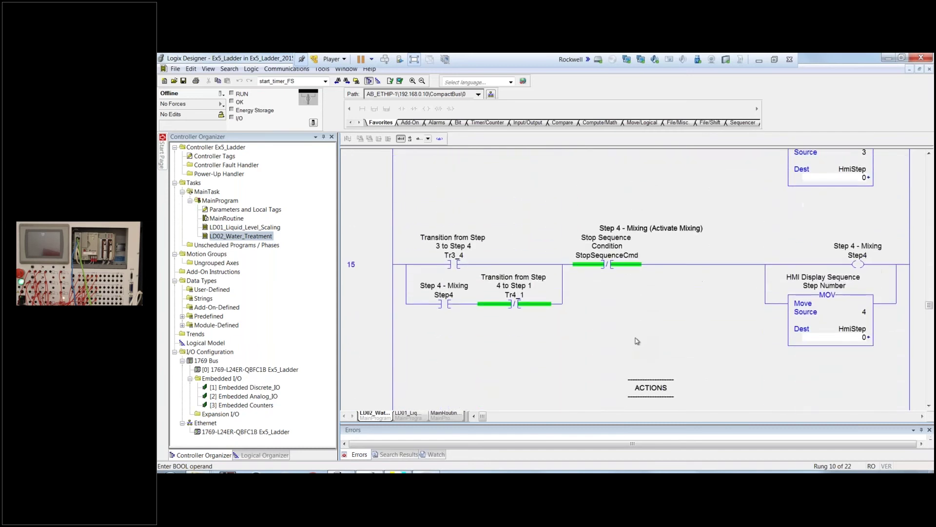
{"action": "scroll", "coordinate": [634, 344], "scroll_direction": "down", "scroll_amount": 9}
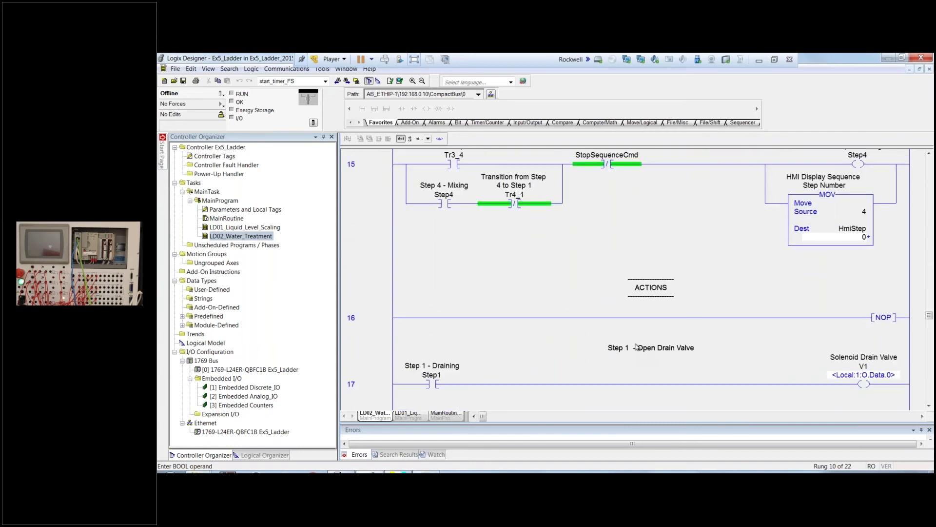
{"action": "left_click_drag", "start_coordinate": [928, 335], "coordinate": [925, 317]}
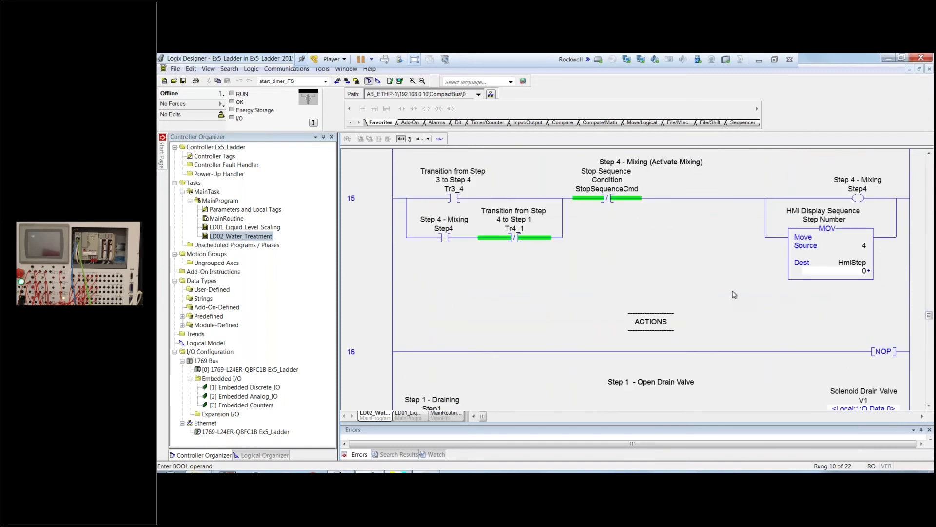
{"action": "scroll", "coordinate": [733, 293], "scroll_direction": "up", "scroll_amount": 10}
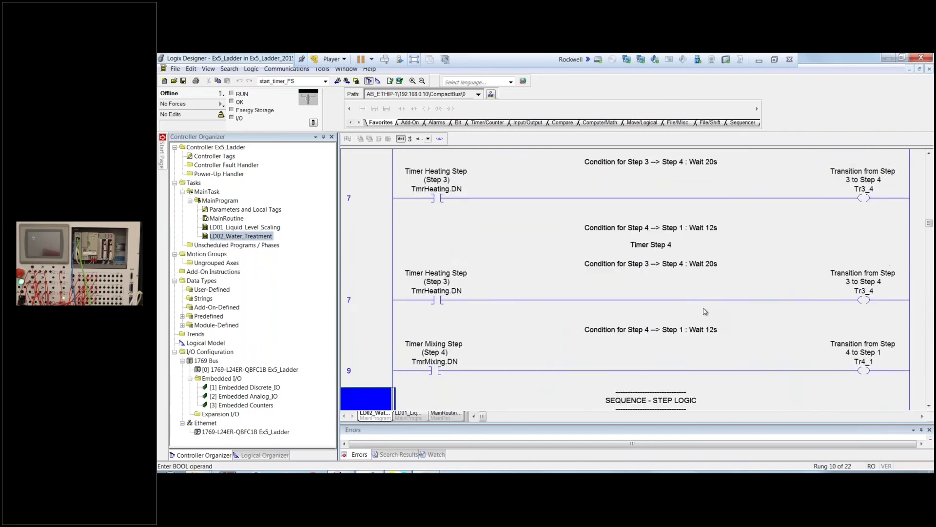
{"action": "scroll", "coordinate": [705, 311], "scroll_direction": "up", "scroll_amount": 10}
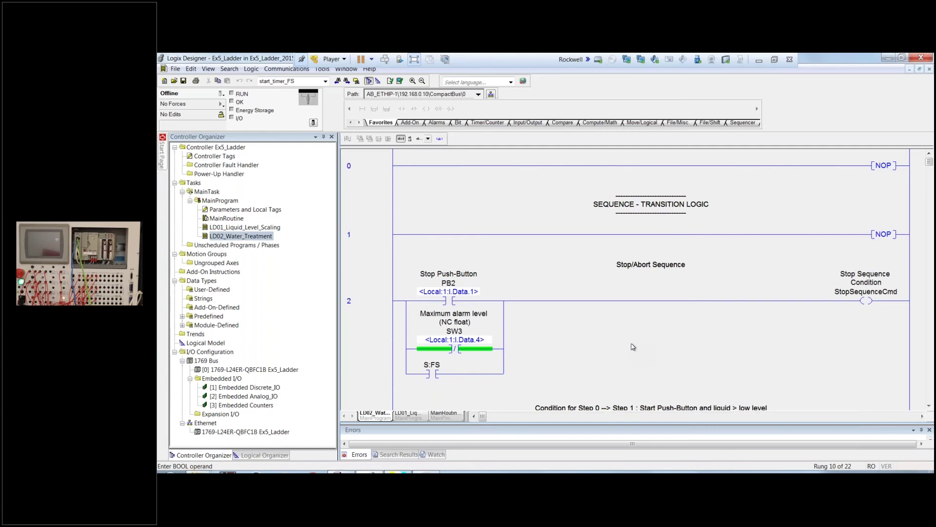
{"action": "scroll", "coordinate": [630, 349], "scroll_direction": "down", "scroll_amount": 5}
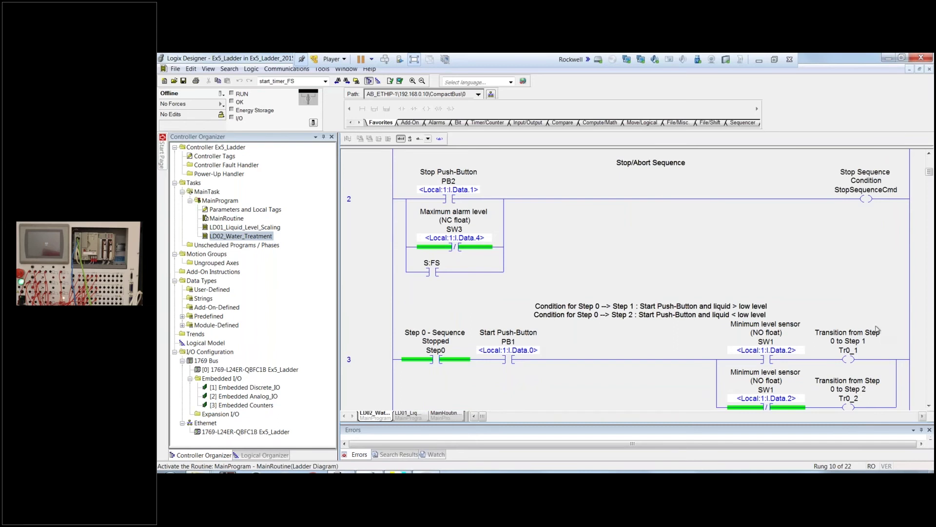
{"action": "scroll", "coordinate": [668, 340], "scroll_direction": "down", "scroll_amount": 10}
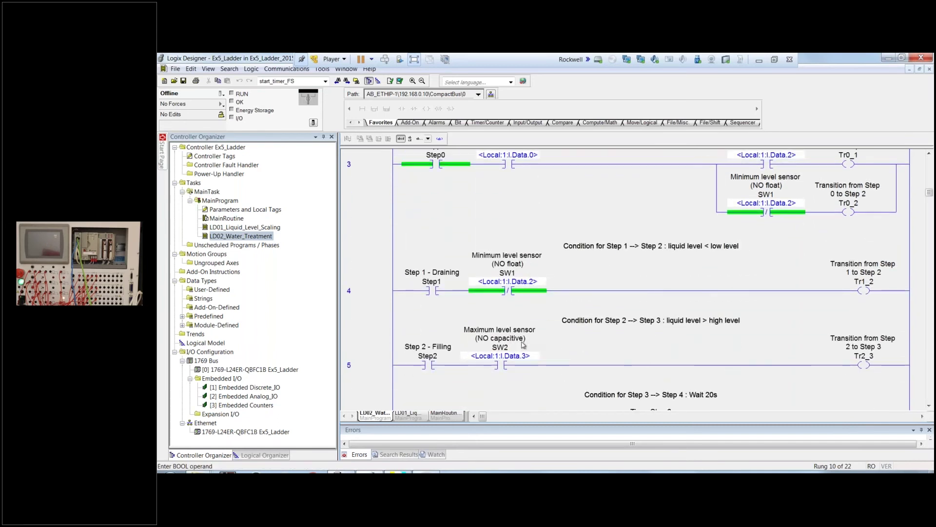
{"action": "scroll", "coordinate": [790, 324], "scroll_direction": "down", "scroll_amount": 10}
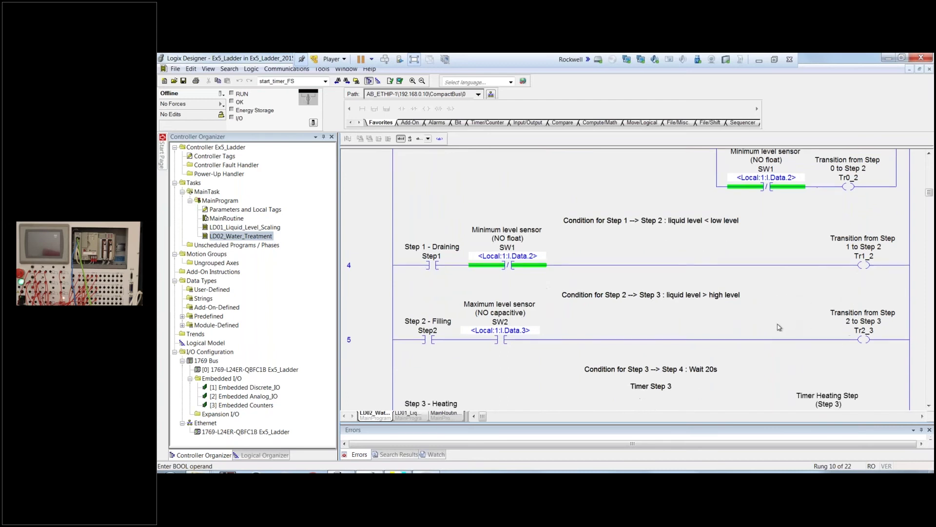
{"action": "scroll", "coordinate": [776, 329], "scroll_direction": "down", "scroll_amount": 8}
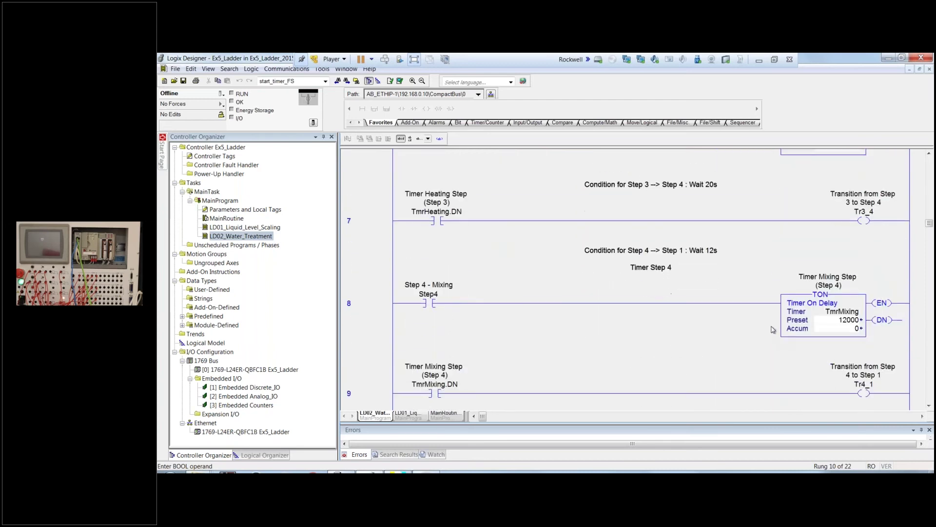
{"action": "scroll", "coordinate": [772, 331], "scroll_direction": "down", "scroll_amount": 3}
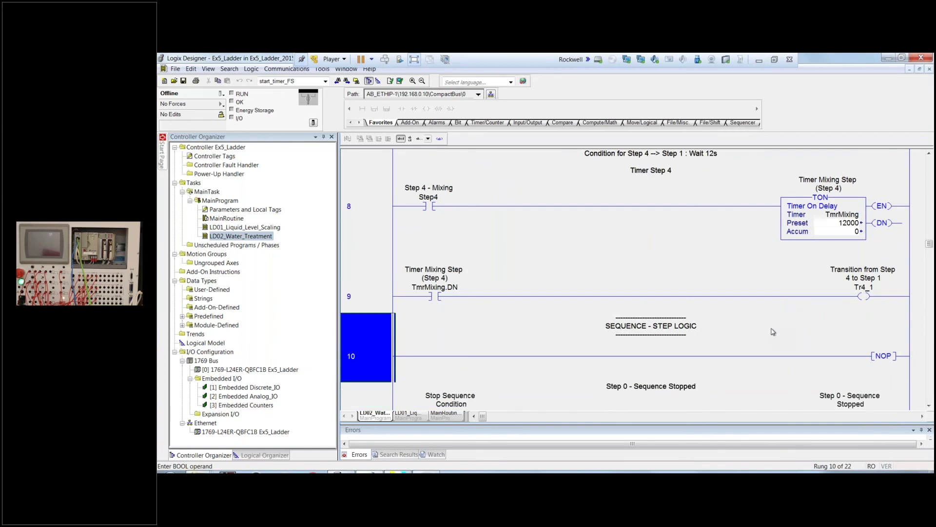
{"action": "scroll", "coordinate": [771, 331], "scroll_direction": "down", "scroll_amount": 6}
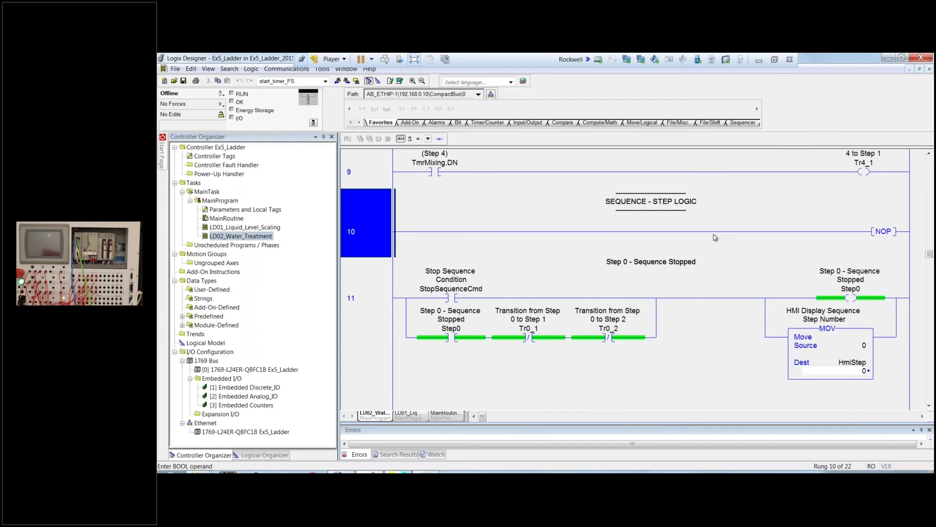
{"action": "scroll", "coordinate": [703, 259], "scroll_direction": "down", "scroll_amount": 3}
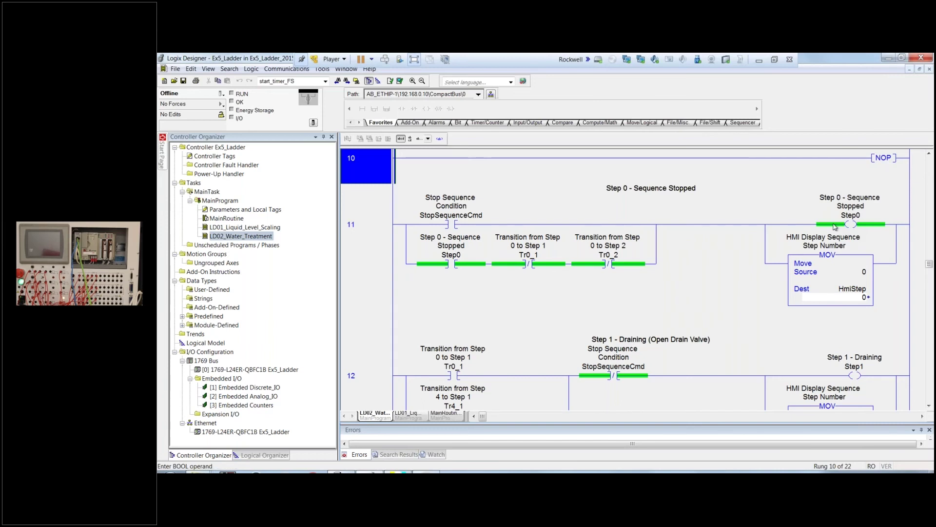
{"action": "scroll", "coordinate": [807, 280], "scroll_direction": "down", "scroll_amount": 3}
{"action": "scroll", "coordinate": [807, 298], "scroll_direction": "down", "scroll_amount": 5}
{"action": "scroll", "coordinate": [809, 305], "scroll_direction": "down", "scroll_amount": 5}
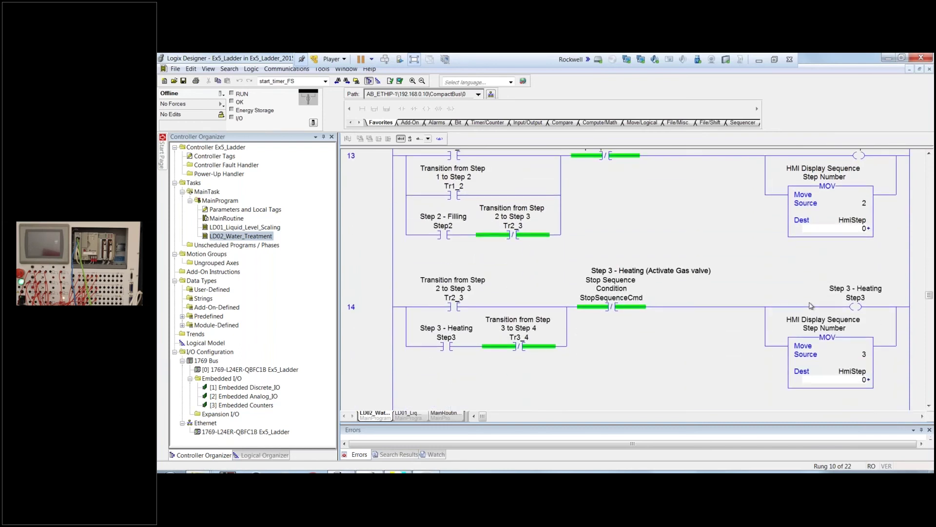
{"action": "scroll", "coordinate": [811, 305], "scroll_direction": "down", "scroll_amount": 5}
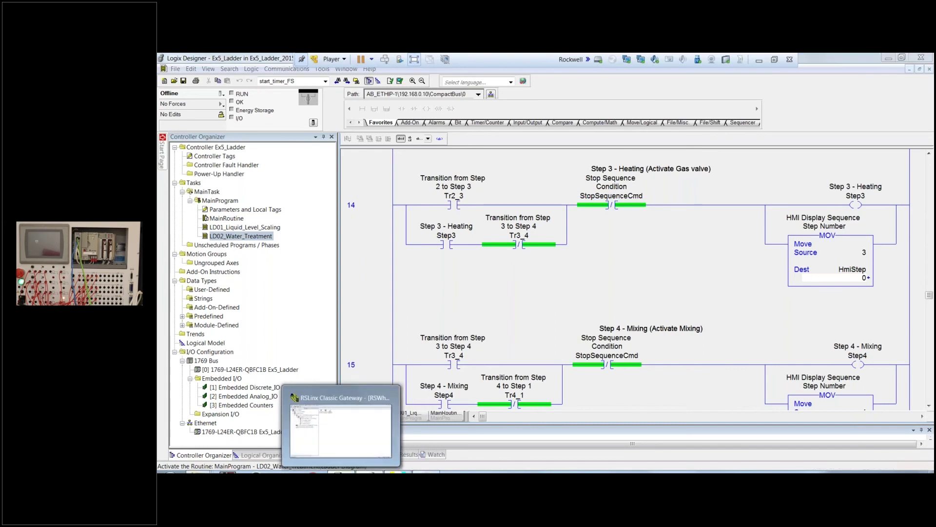
Step: In RSLinx RSWho, collapse the backplane, 192.168.0.10 and AB_ETHIP-1 branches, then re-expand AB_ETHIP-1
{"action": "left_click", "coordinate": [340, 472]}
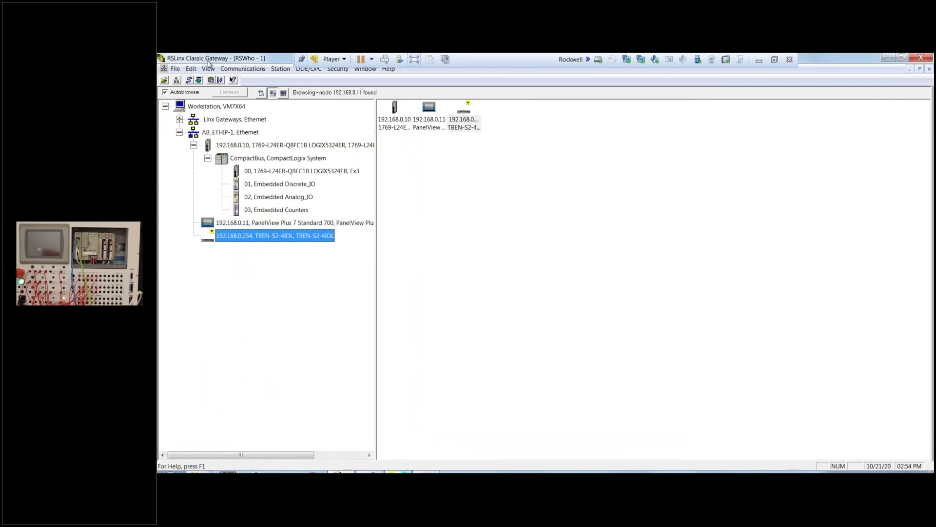
{"action": "left_click", "coordinate": [207, 158]}
{"action": "left_click", "coordinate": [194, 145]}
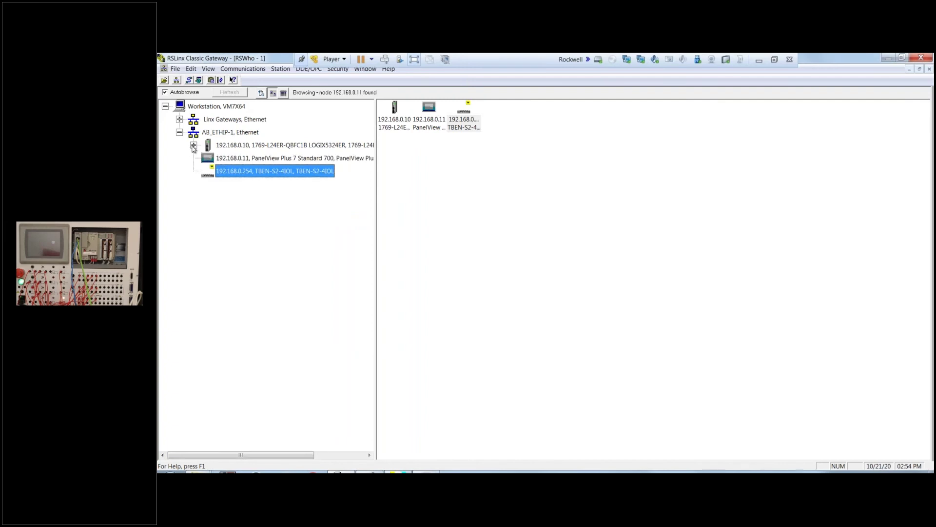
{"action": "left_click", "coordinate": [180, 132]}
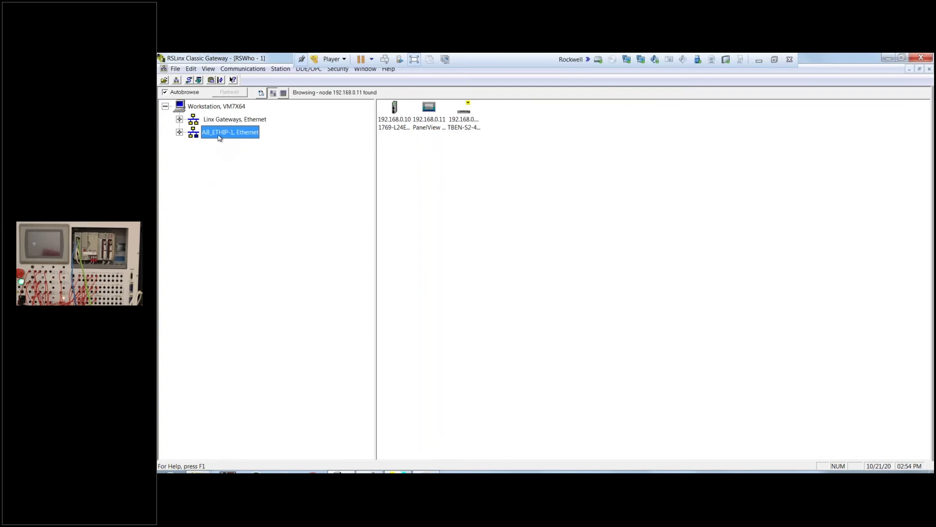
{"action": "left_click", "coordinate": [180, 132]}
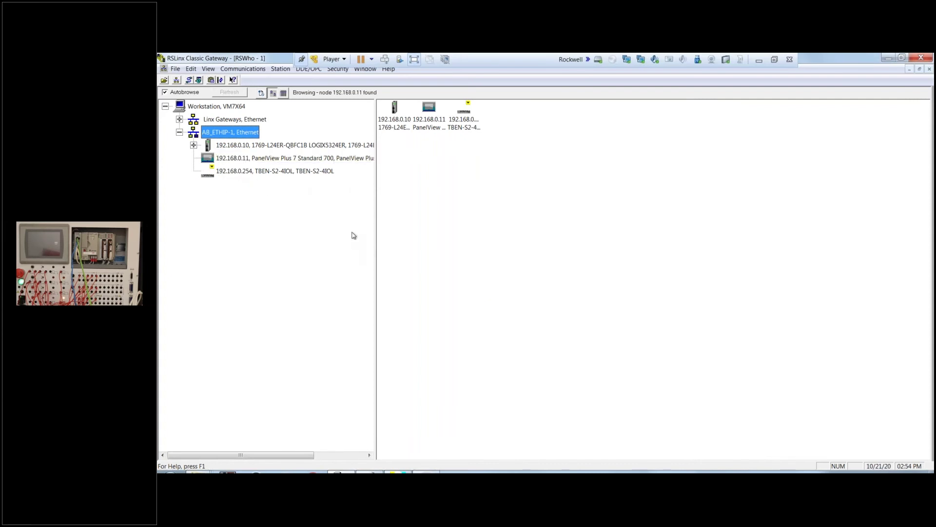
Step: Expand 192.168.0.10 and browse its CompactBus backplane modules, then minimize RSLinx
{"action": "left_click", "coordinate": [210, 145]}
{"action": "left_click", "coordinate": [193, 145]}
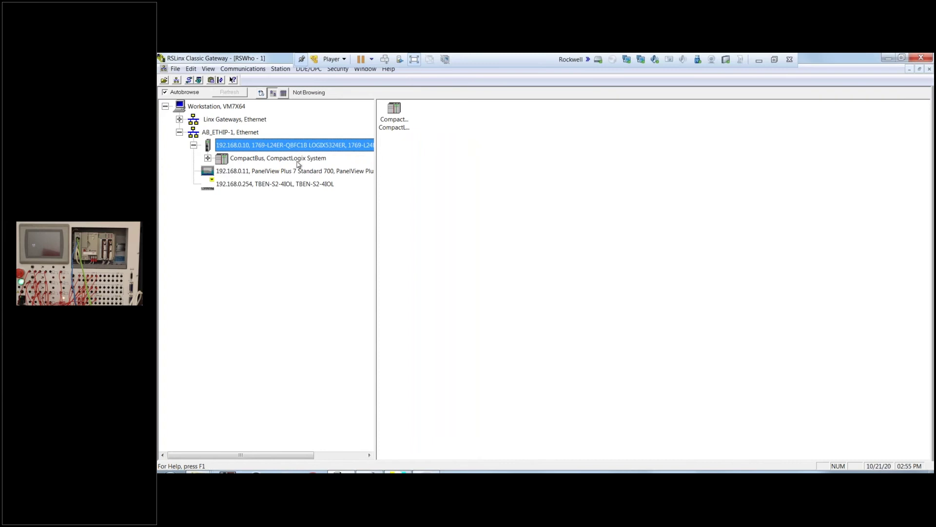
{"action": "double_click", "coordinate": [213, 158]}
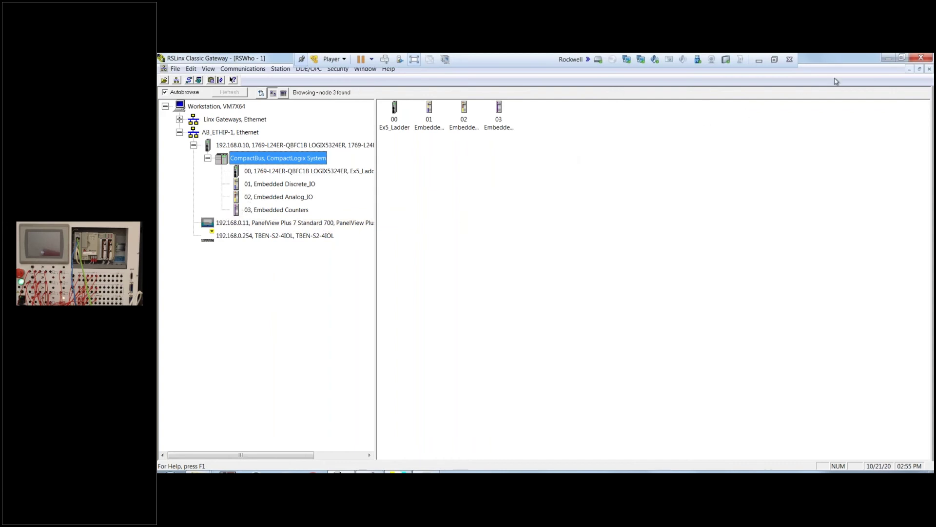
{"action": "left_click", "coordinate": [889, 59]}
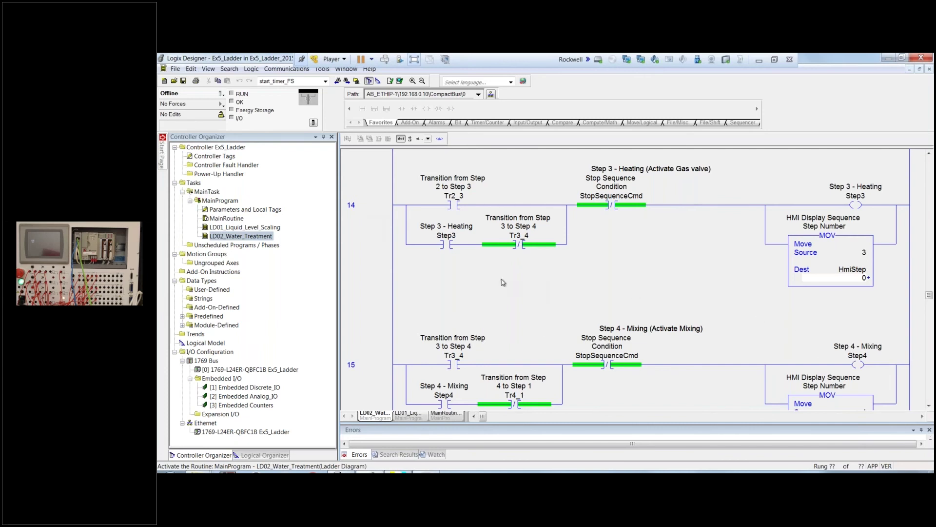
Step: Choose Download from the Offline controller-mode menu to send Ex5_Ladder to the CompactLogix 5370
{"action": "left_click", "coordinate": [444, 265]}
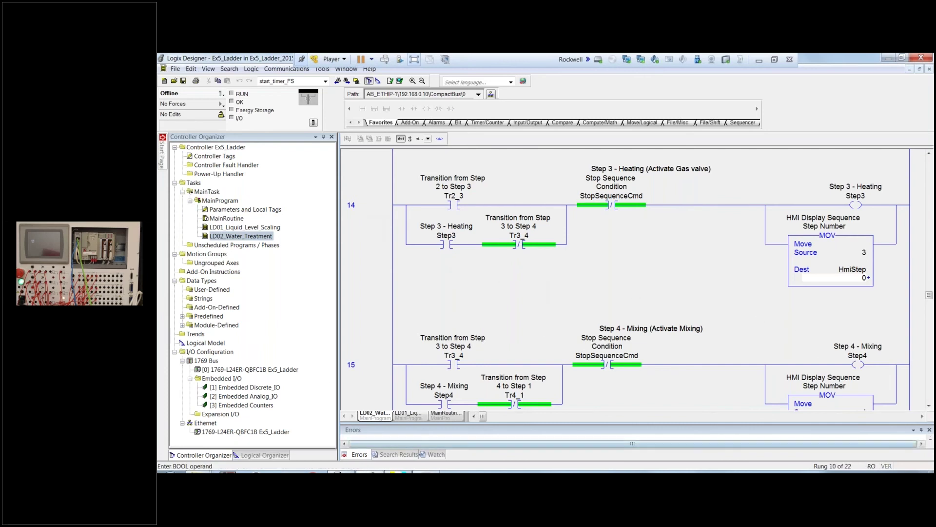
{"action": "left_click", "coordinate": [223, 96]}
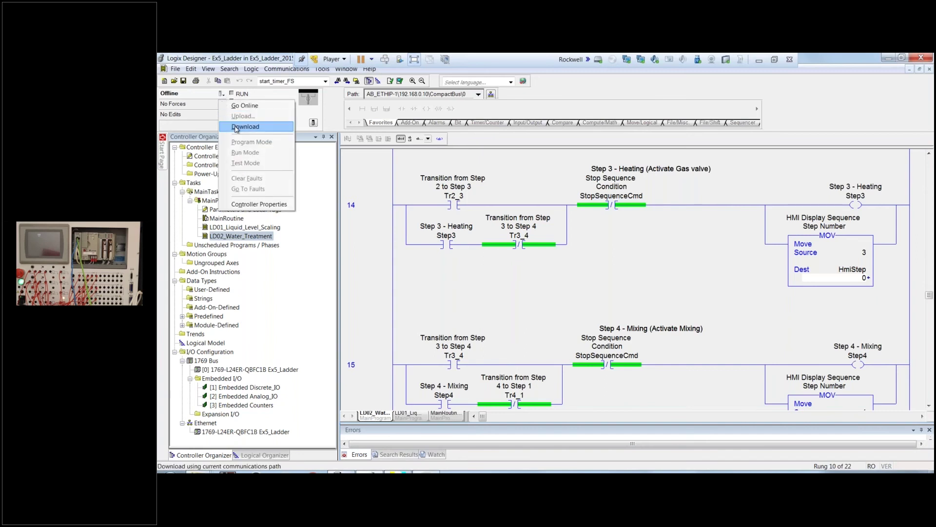
{"action": "left_click", "coordinate": [245, 127]}
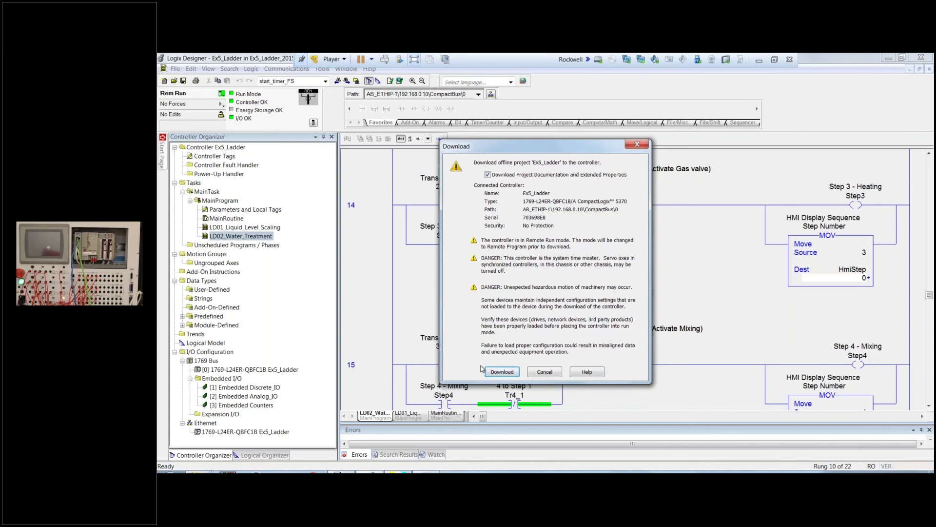
Step: Confirm the Ex5_Ladder download and answer Yes to switch the controller back to Remote Run
{"action": "left_click", "coordinate": [494, 374]}
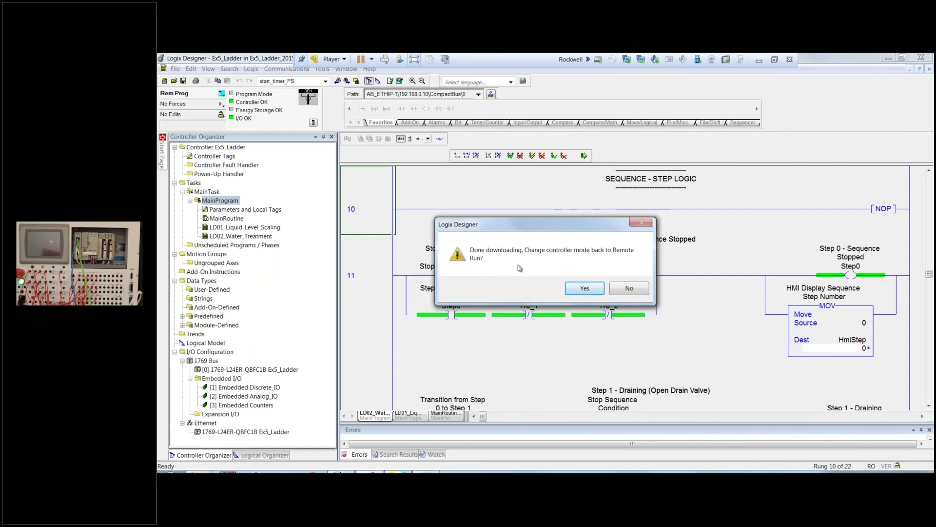
{"action": "left_click", "coordinate": [583, 288]}
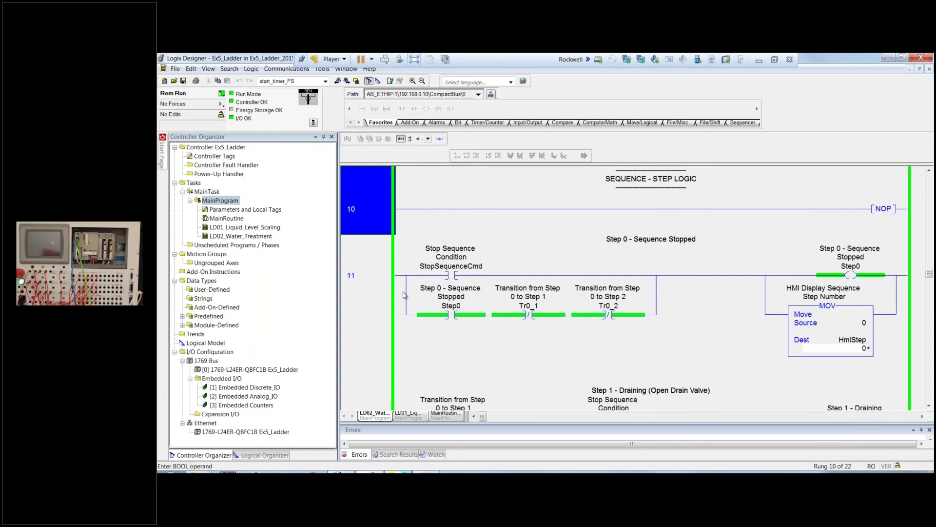
Step: Minimize Logix Designer and accept replacing the local FactoryTalk system directory with Yes [F7]
{"action": "left_click", "coordinate": [886, 60]}
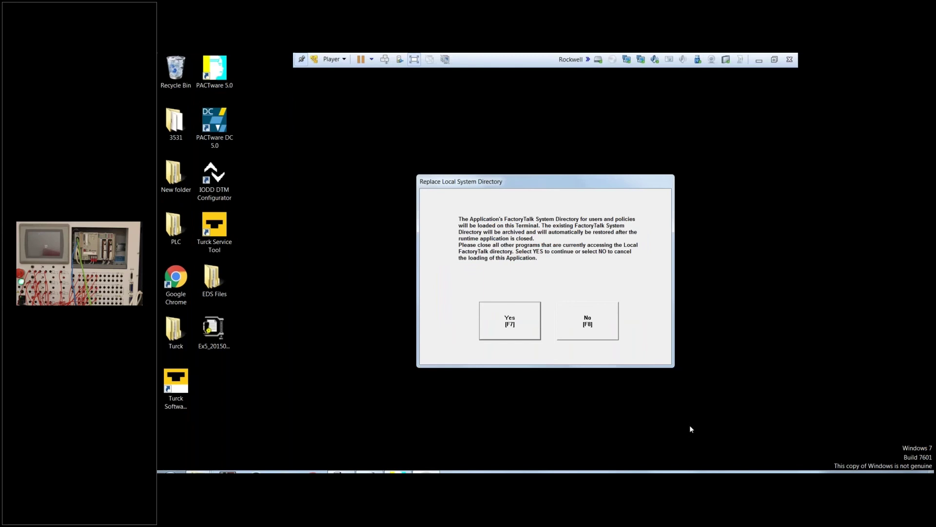
{"action": "left_click", "coordinate": [508, 325]}
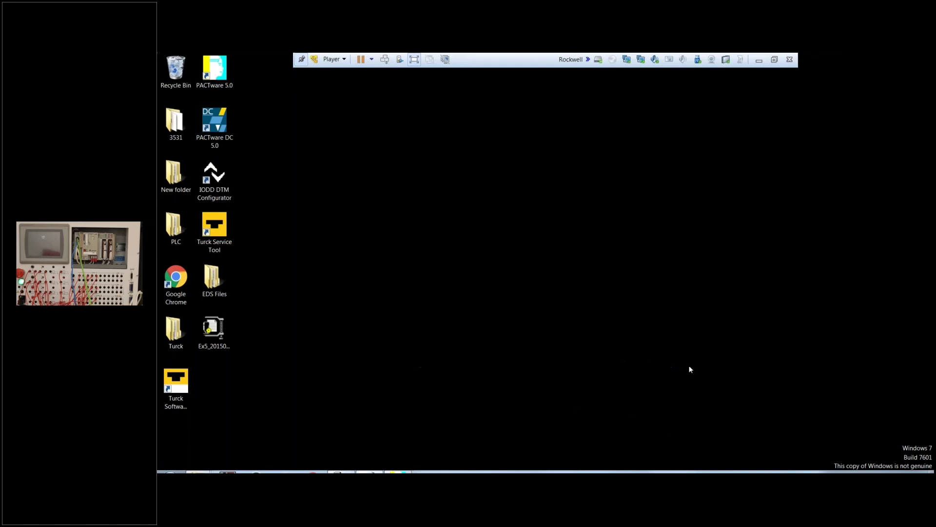